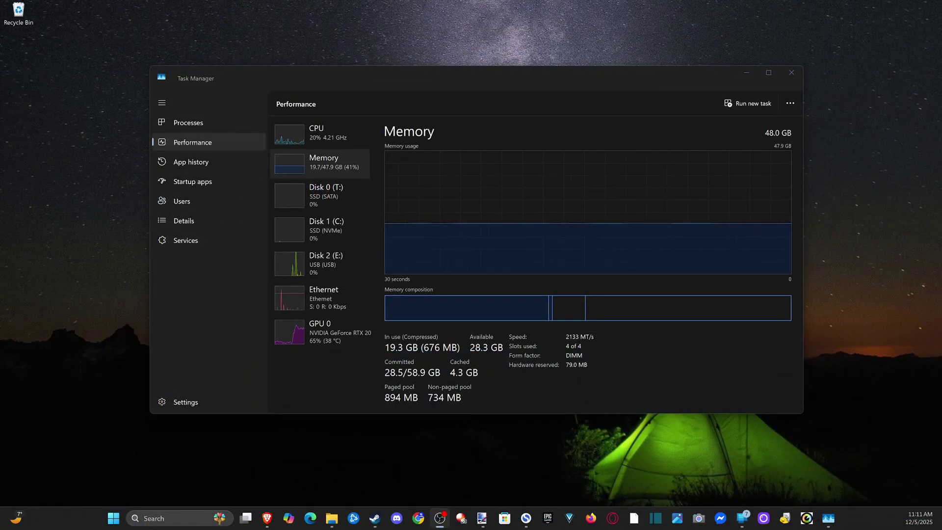
Close Task Manager and open Settings on the System page, scrolled down toward About
click(790, 74)
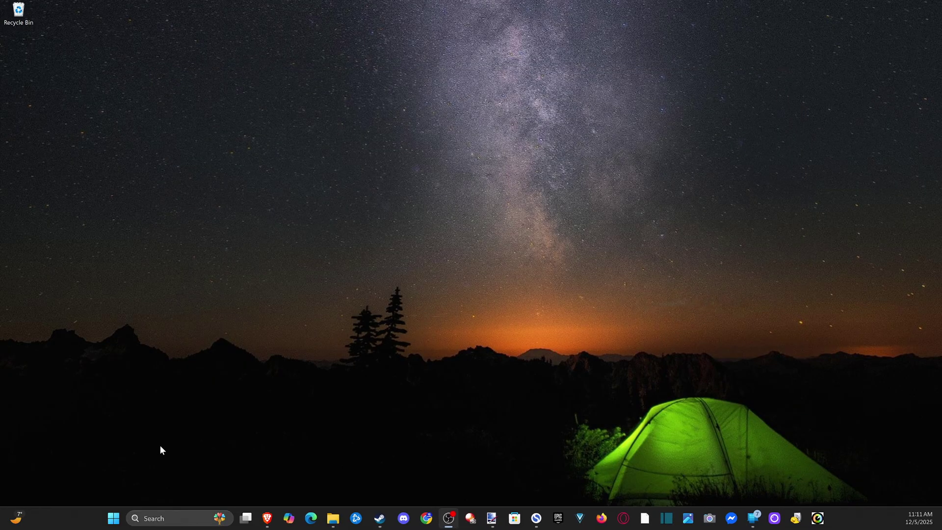
key(super)
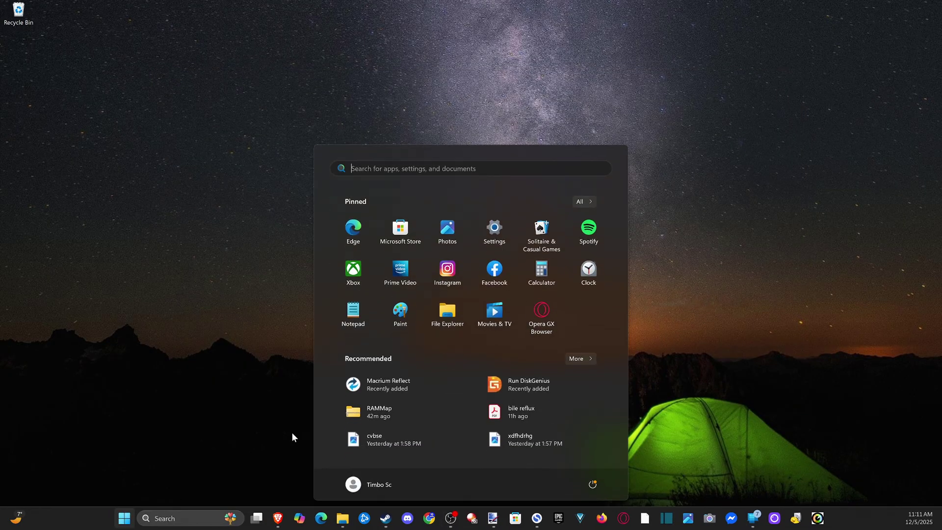
click(492, 235)
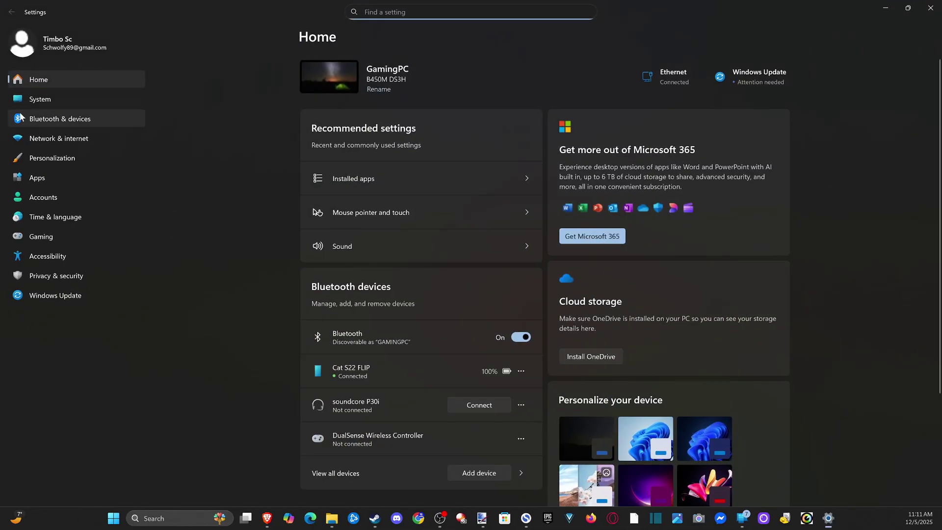
click(66, 101)
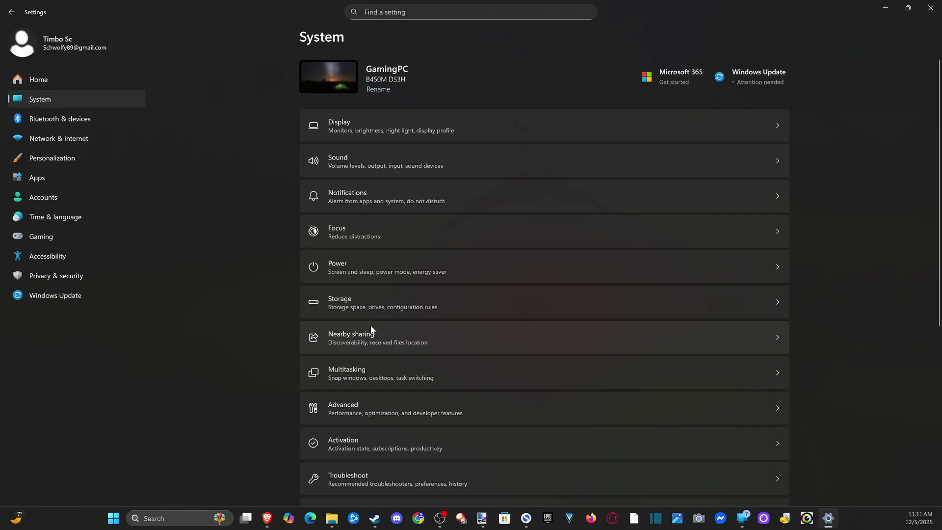
scroll(370, 324, down, 5)
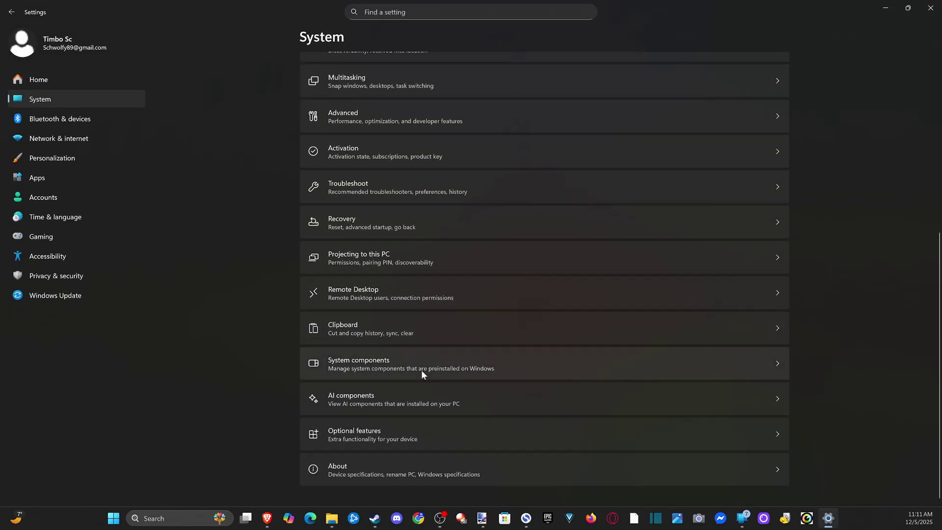
View the About page's Device specifications and Windows specifications (Windows 11 Home 24H2)
click(346, 469)
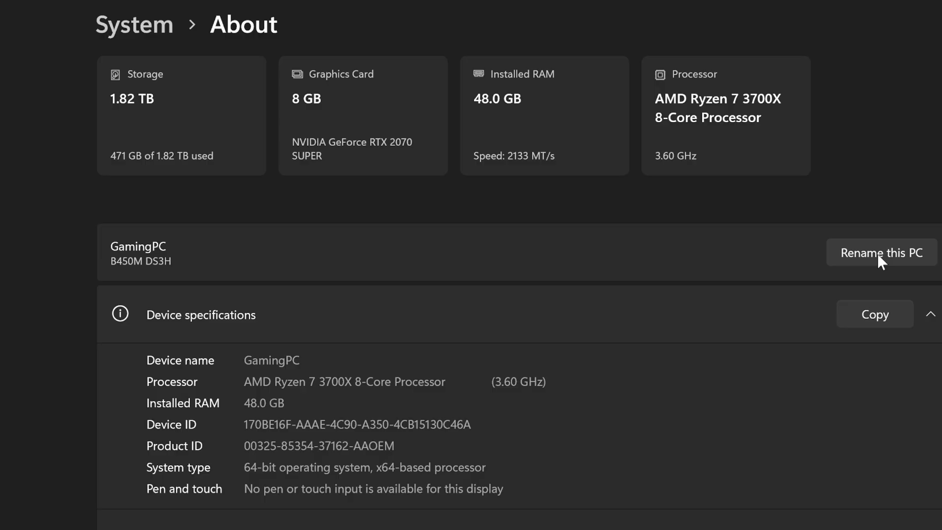
scroll(367, 258, down, 3)
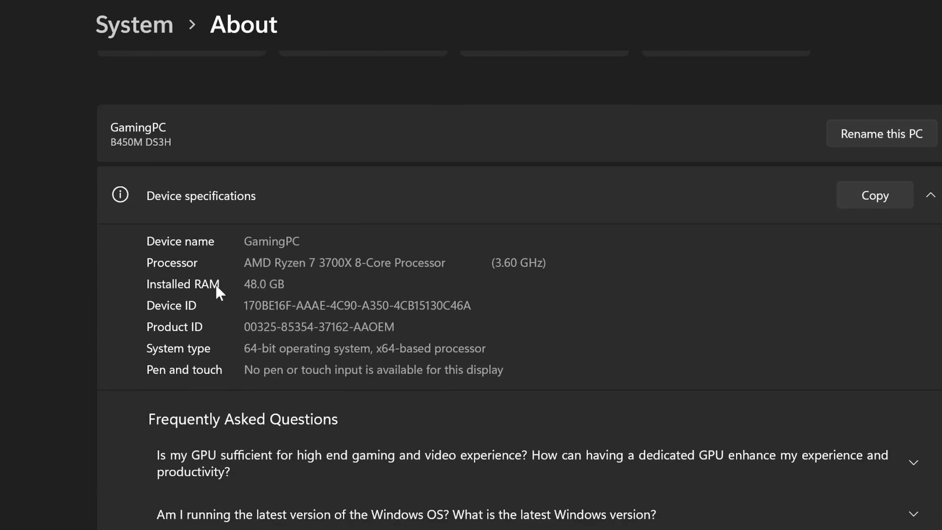
scroll(266, 375, down, 15)
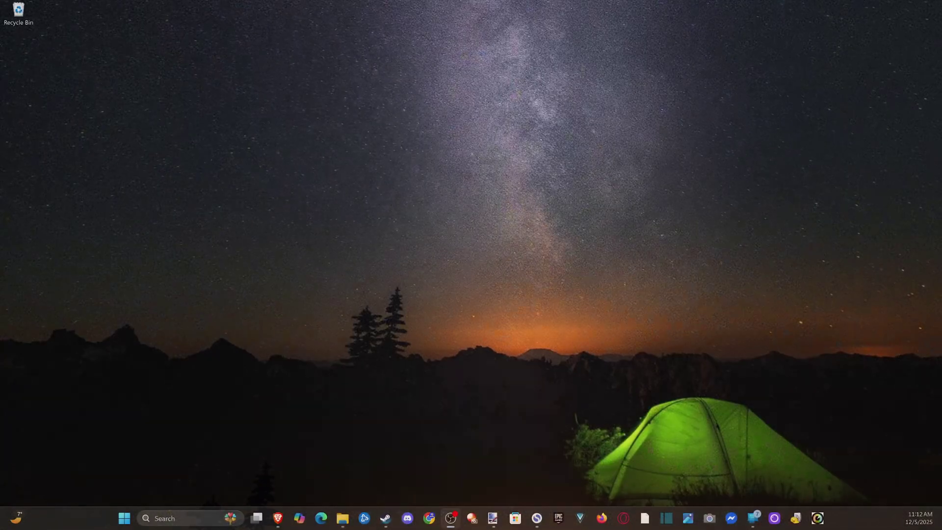
Launch Task Manager from a 'task' search and nudge its window slightly
click(186, 516)
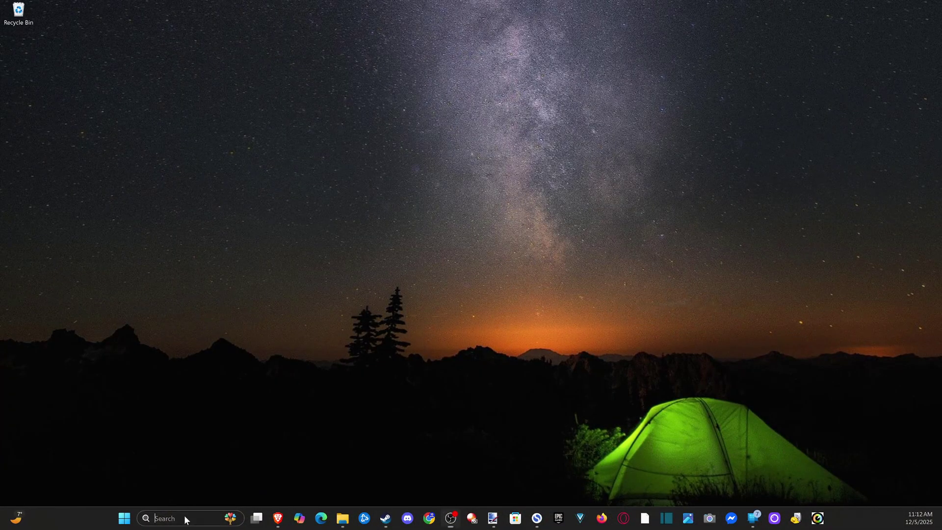
text(task)
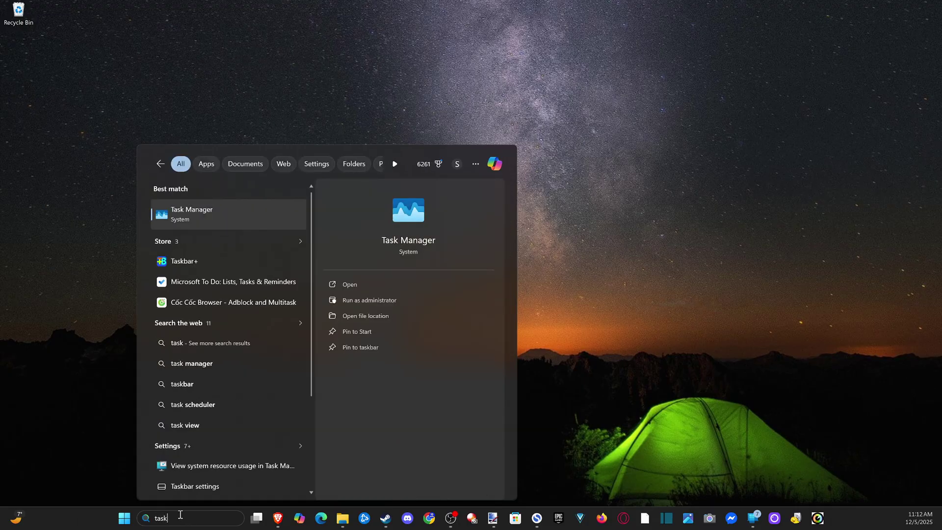
click(204, 215)
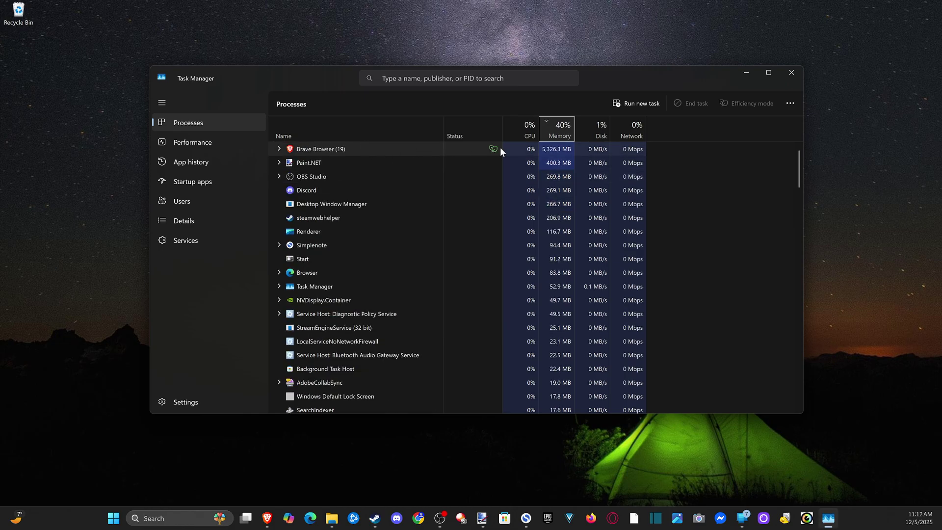
drag(619, 78, 626, 76)
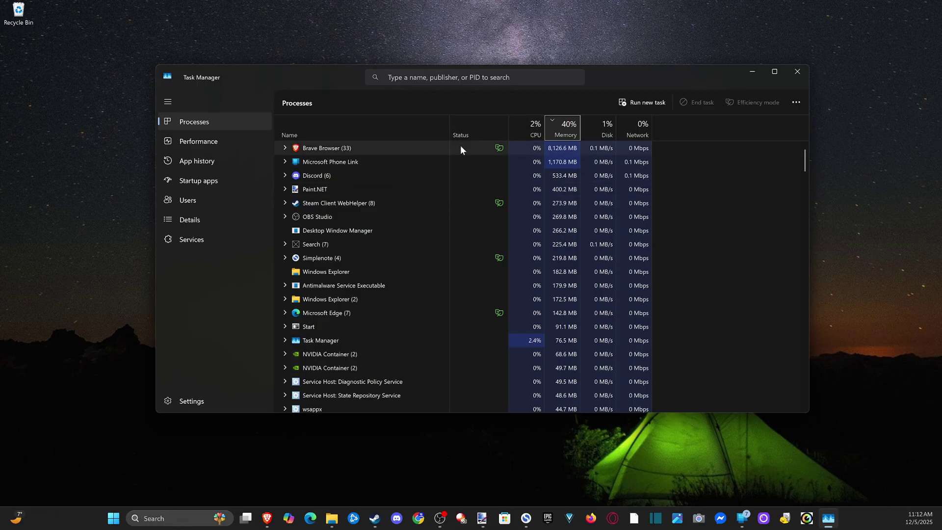
click(217, 179)
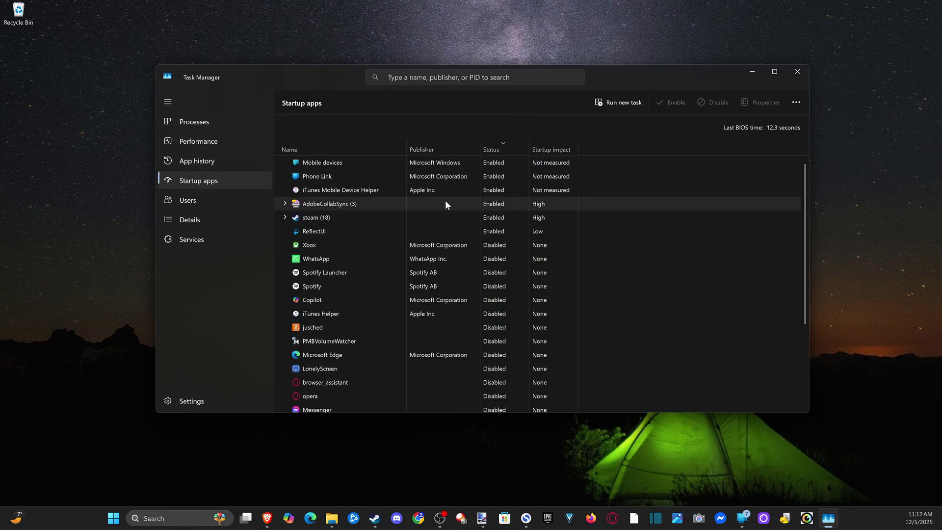
click(219, 125)
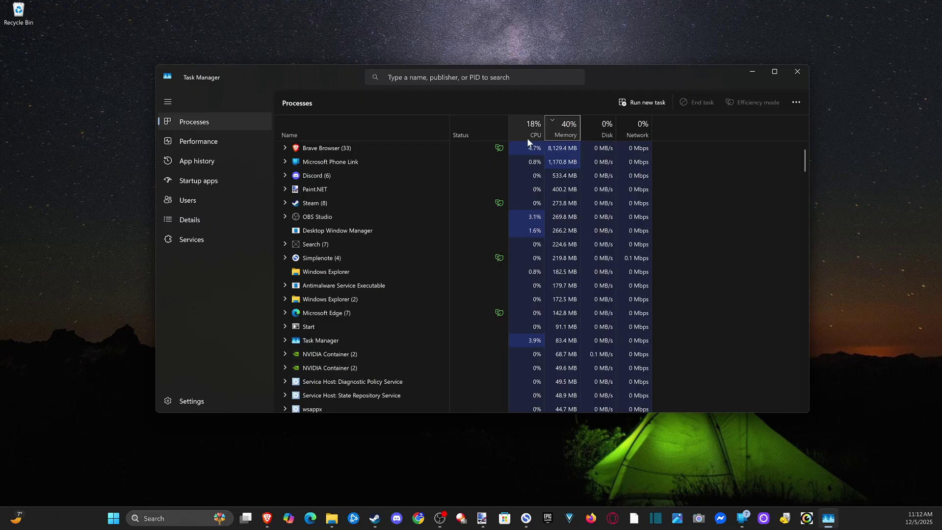
Switch to Performance, check CPU, then show Memory: 48.0 GB, 2133 MT/s, 4 of 4 slots
click(210, 143)
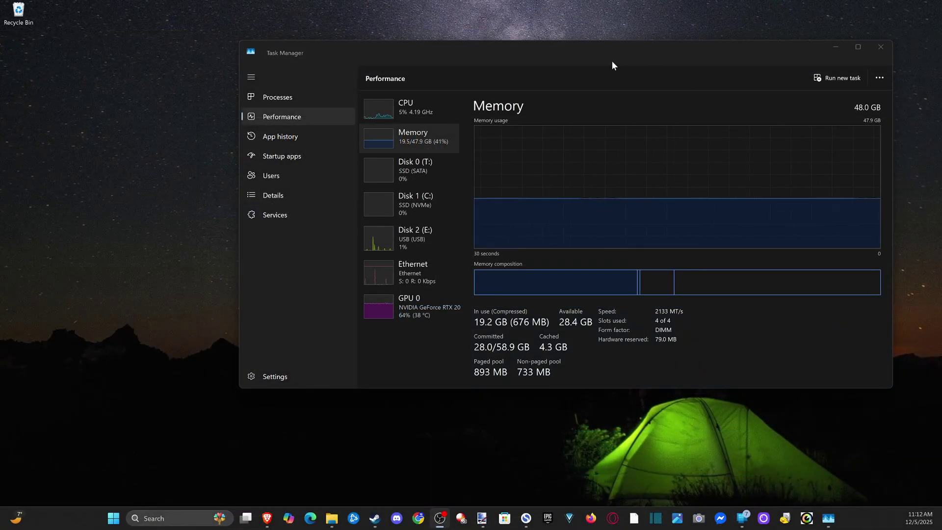
drag(557, 51, 452, 73)
click(338, 131)
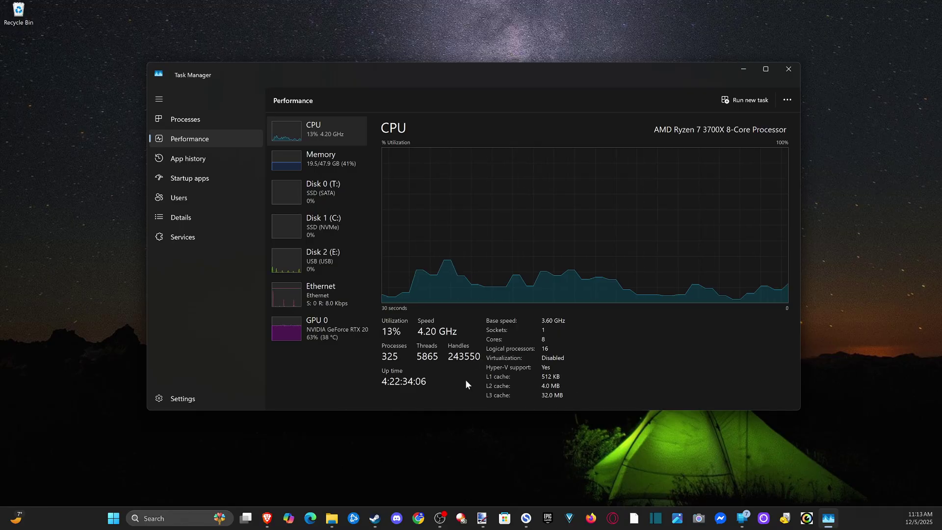
click(353, 160)
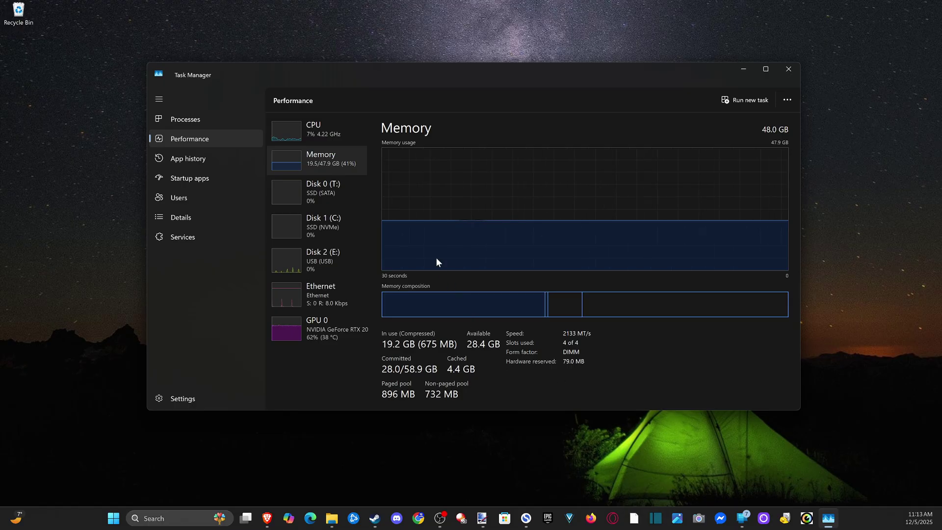
Check Disk 0 (T:) and Disk 1 (C:), then view GPU 0 RTX 2070 SUPER details
click(332, 191)
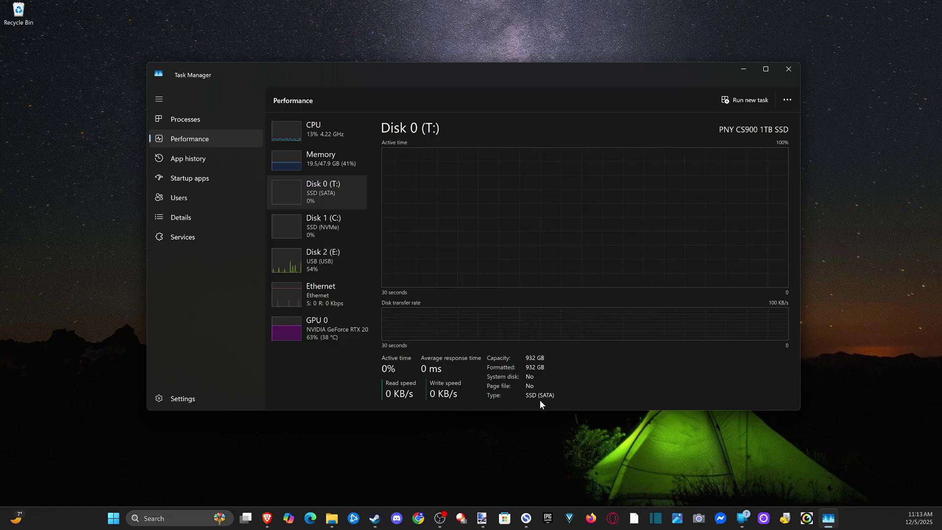
click(328, 220)
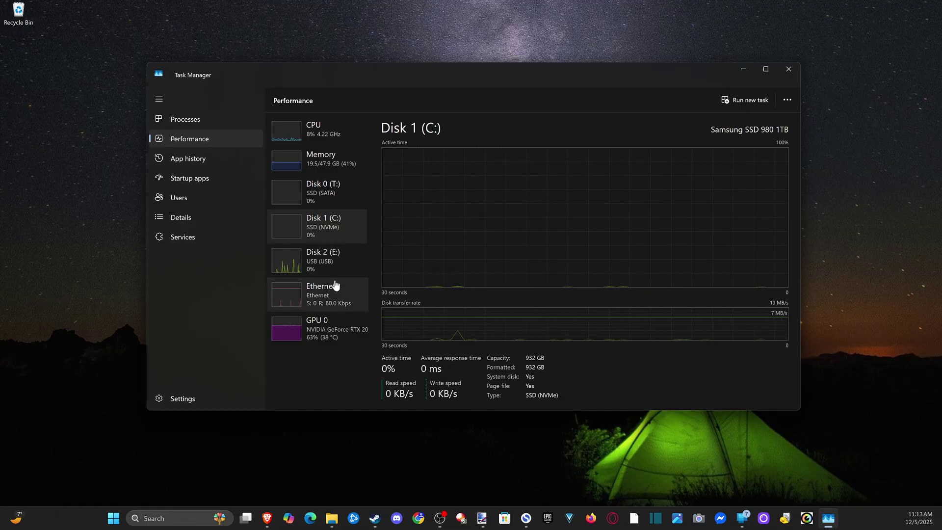
click(319, 342)
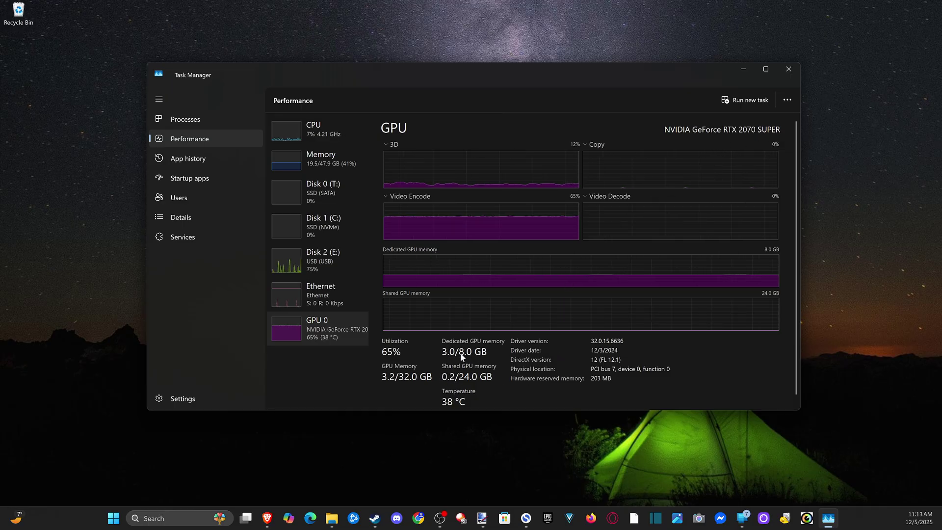
scroll(464, 357, down, 1)
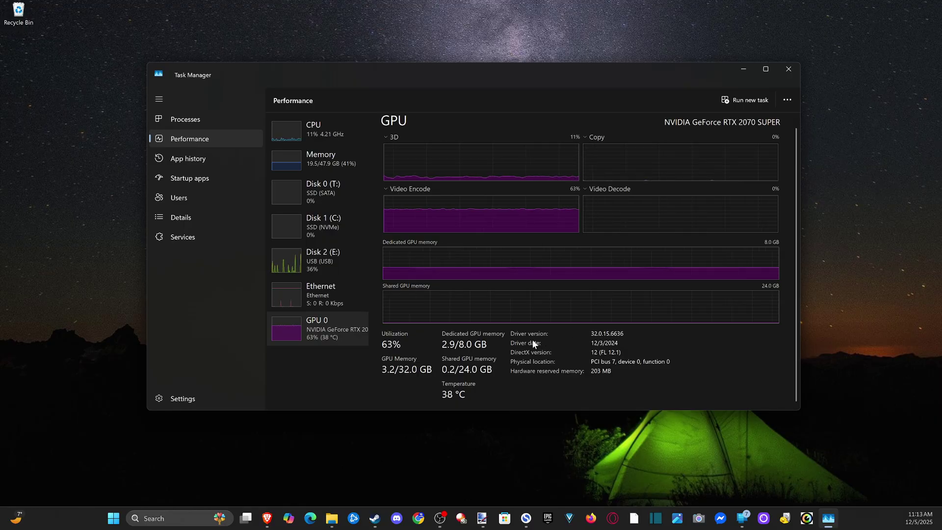
Close Task Manager and launch System Information via a 'sys' search
click(796, 72)
click(163, 509)
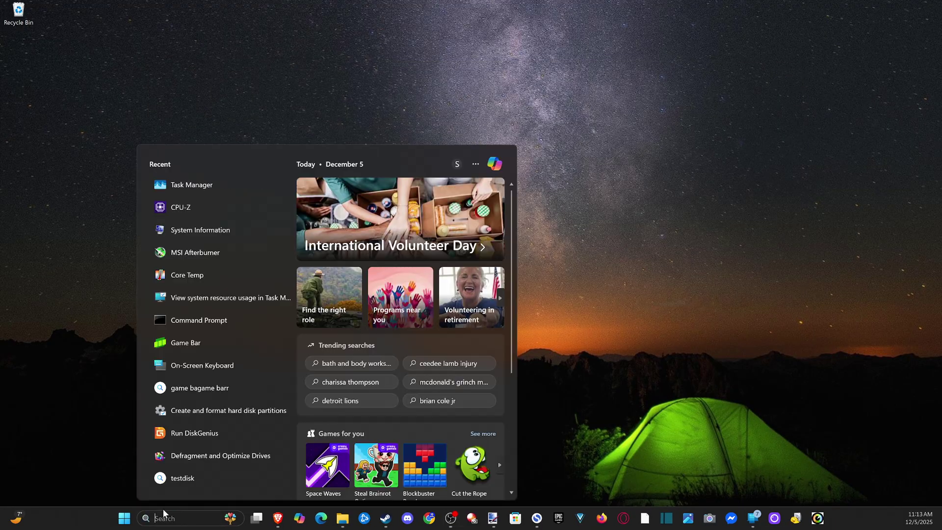
text(sys)
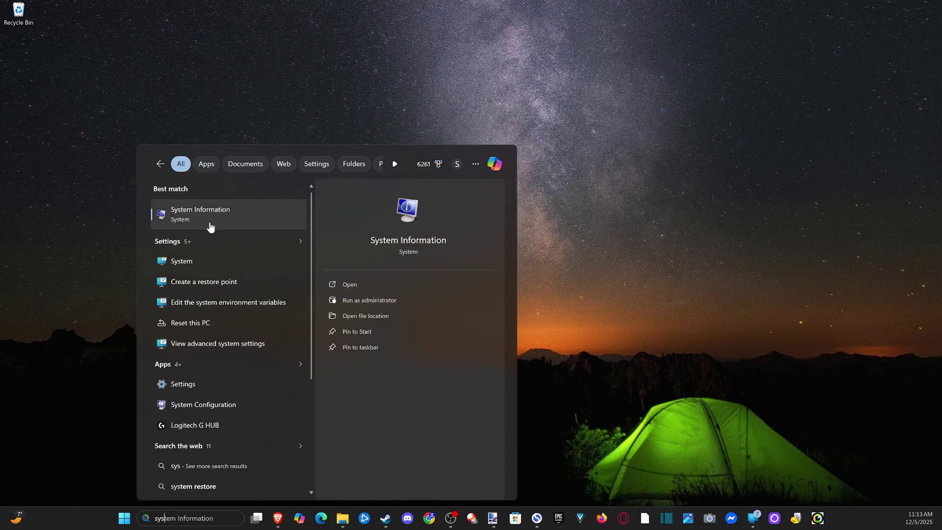
click(207, 218)
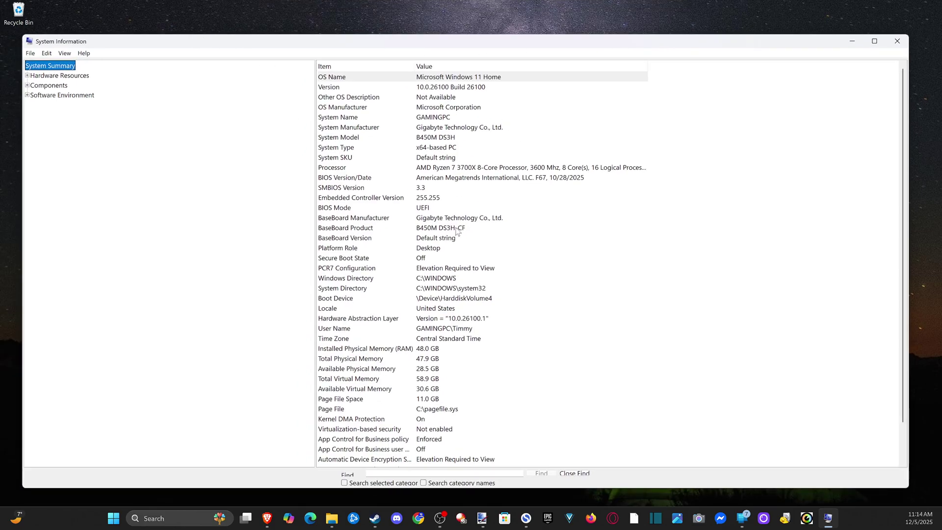
Highlight the BaseBoard version, manufacturer and product entries and the 48.0 GB installed RAM
click(426, 237)
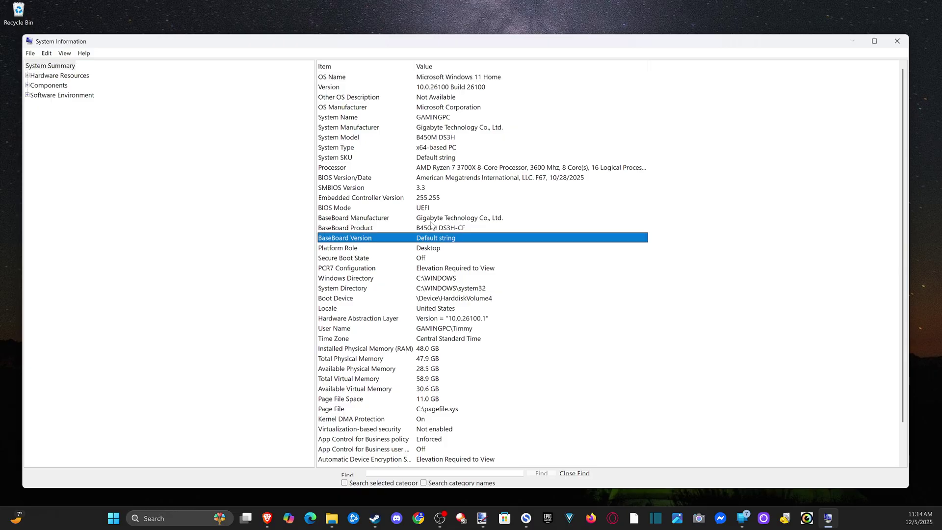
click(431, 222)
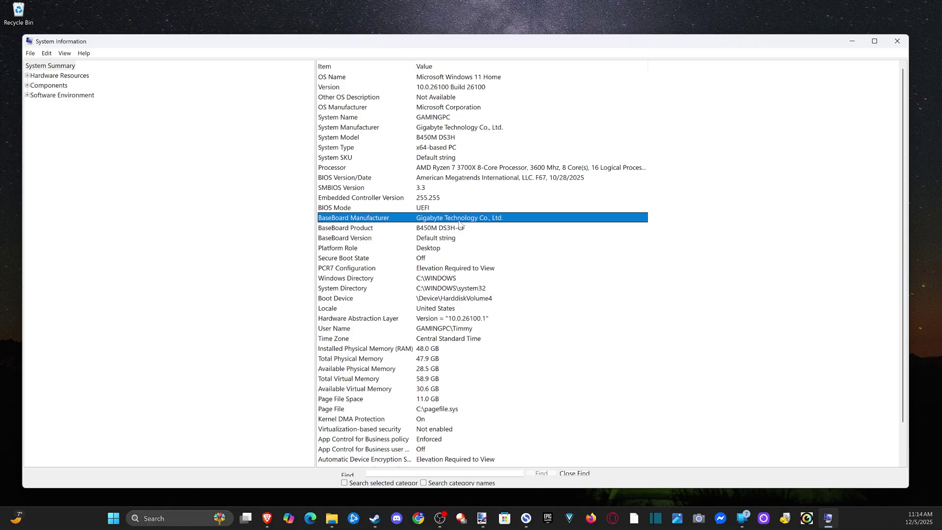
click(422, 229)
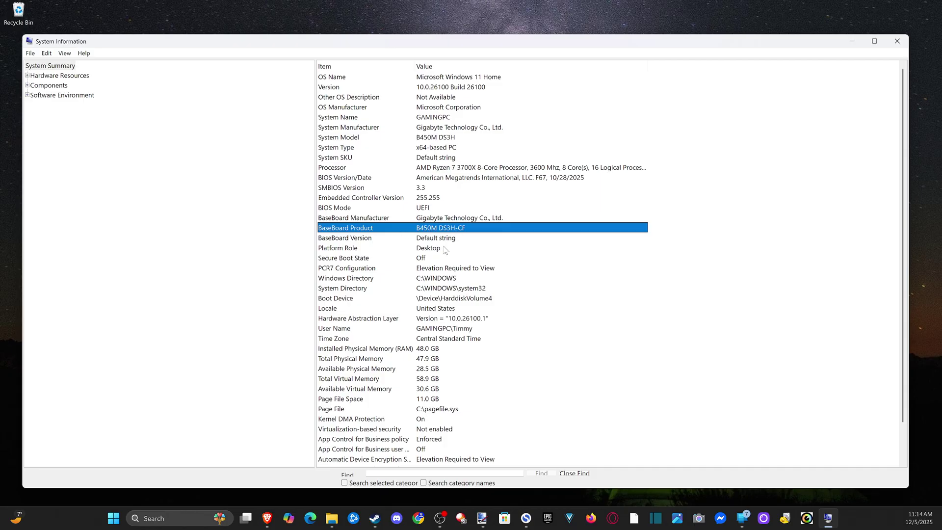
click(421, 349)
scroll(431, 370, down, 1)
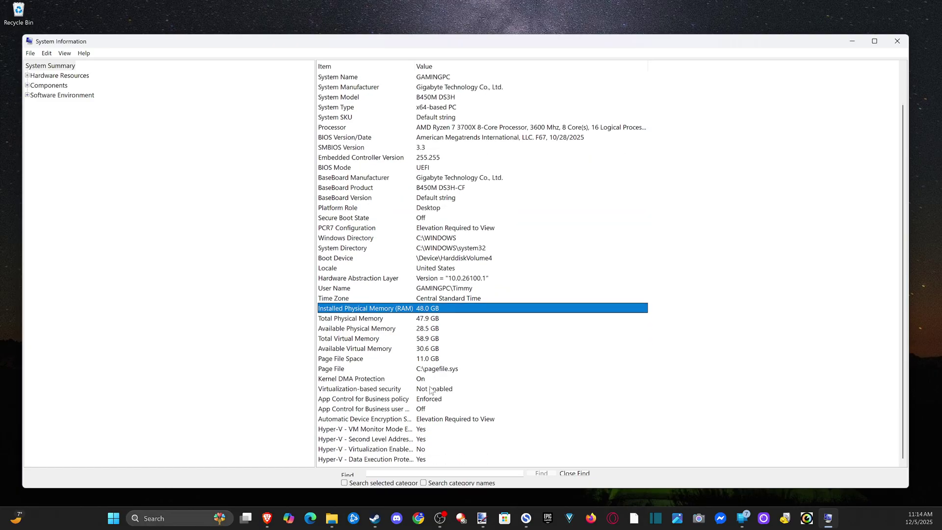
scroll(431, 393, up, 1)
click(42, 76)
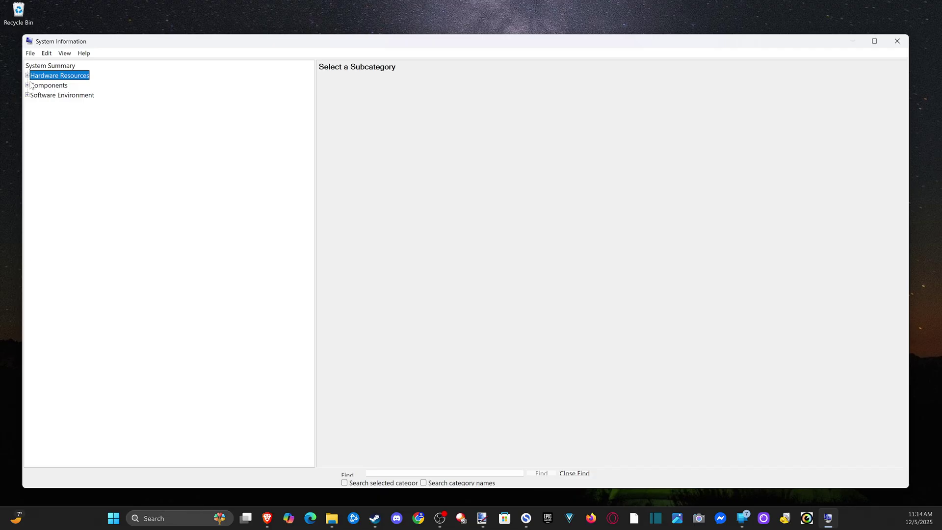
Expand Hardware Resources, browse Conflicts/Sharing, DMA, Memory and Forced Hardware, then expand Components
click(27, 75)
click(50, 86)
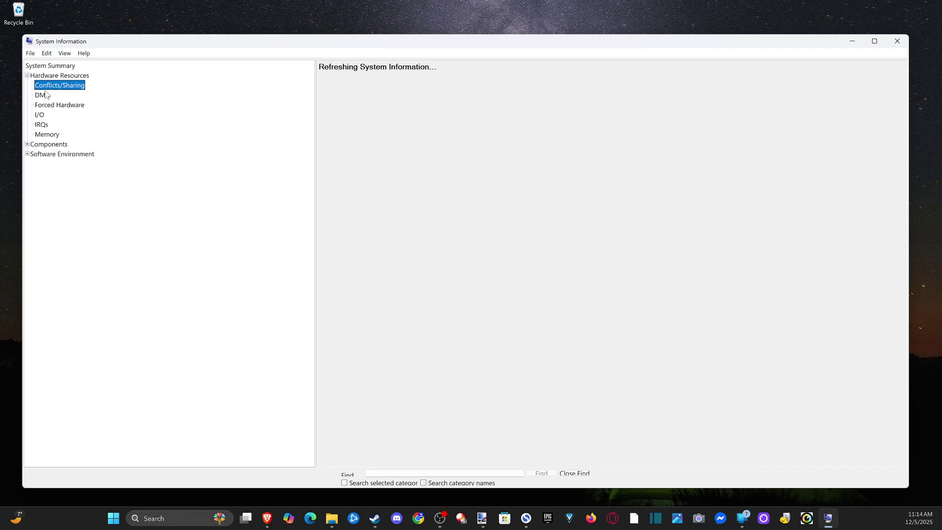
click(43, 96)
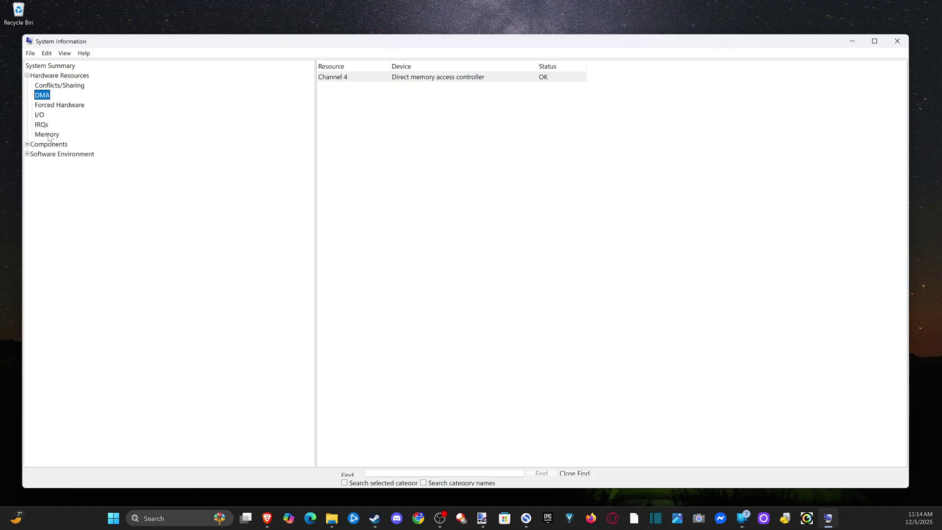
click(48, 135)
scroll(481, 175, down, 3)
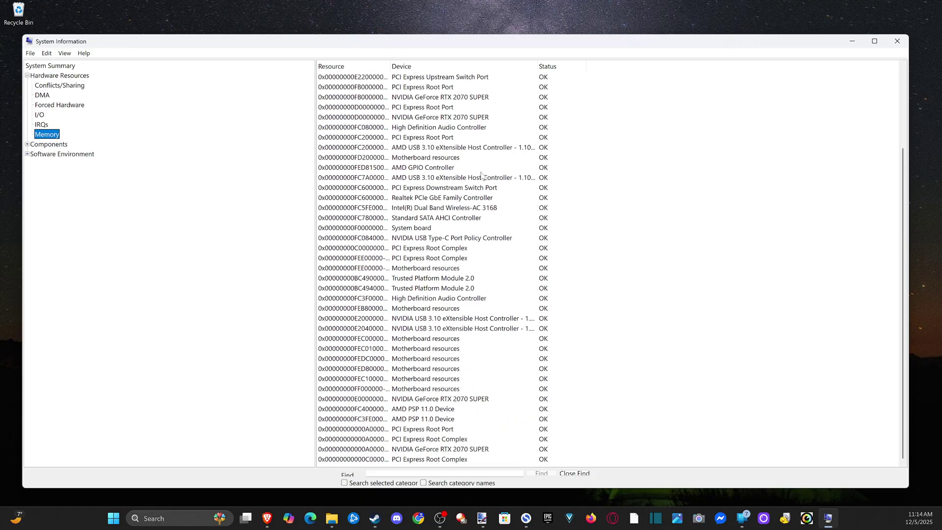
scroll(481, 175, up, 3)
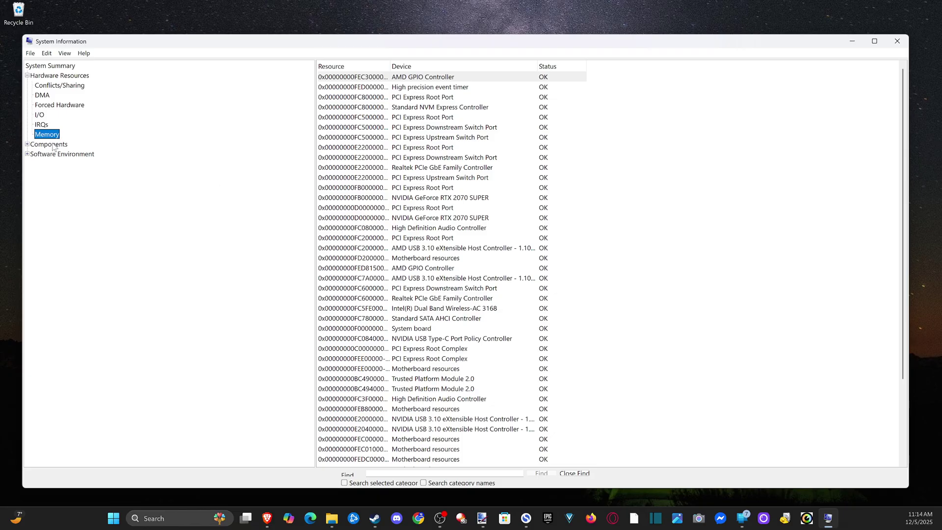
click(58, 105)
click(27, 145)
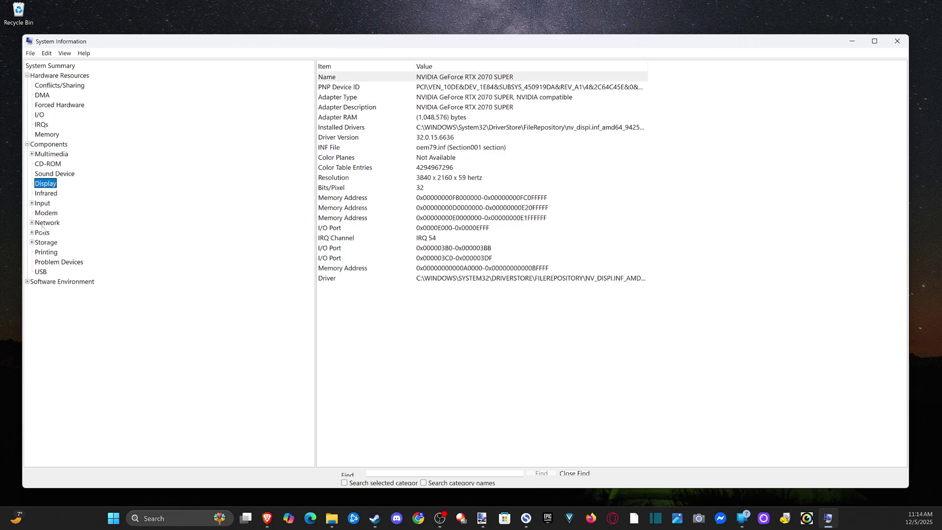
Expand Storage to view drives C:, E: and T:, then list the USB controllers
click(45, 243)
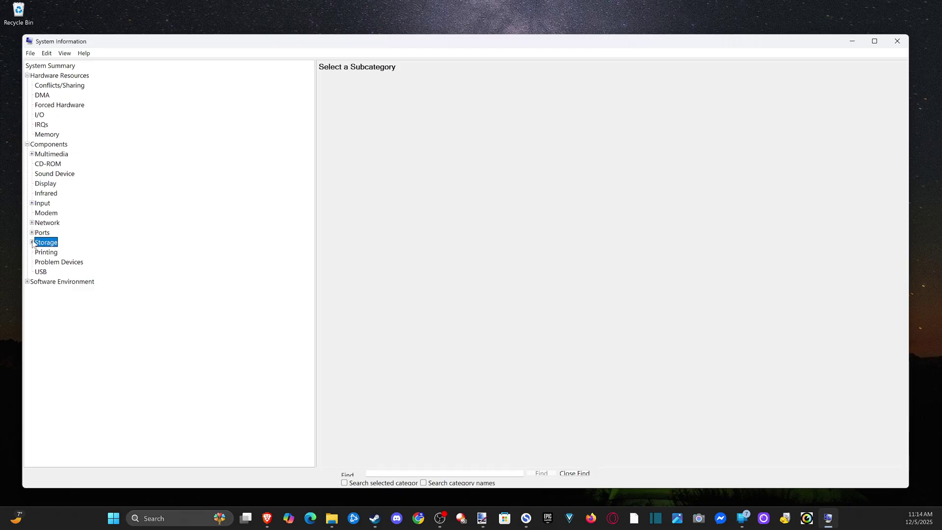
click(31, 242)
click(45, 253)
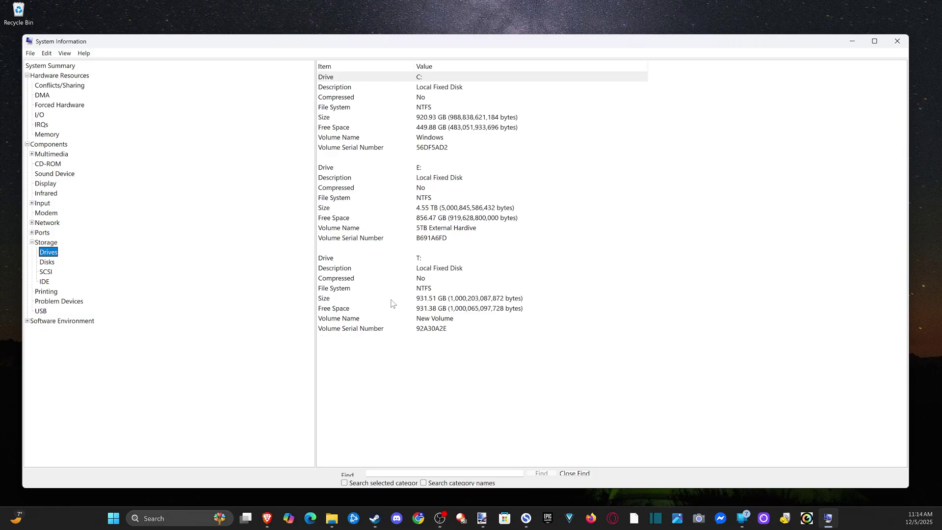
click(39, 310)
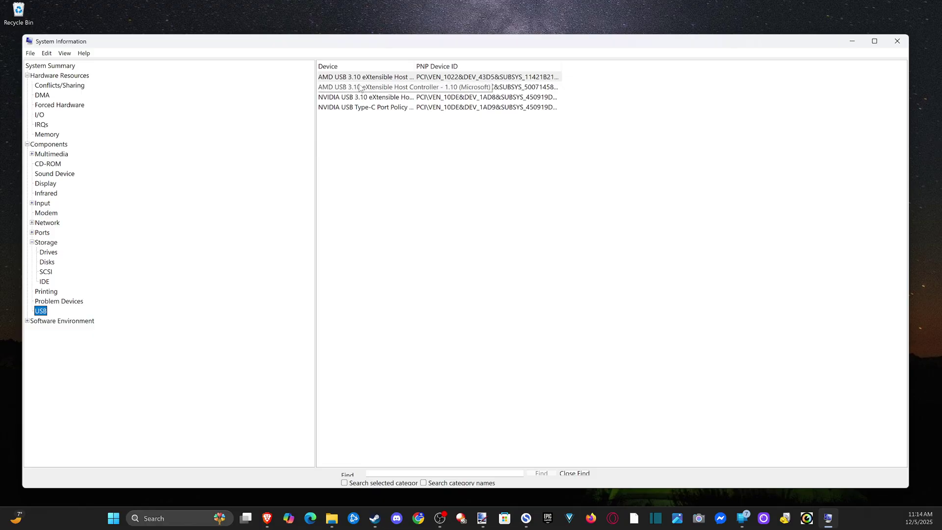
Show System Drivers under Software Environment, revisit Display, and close System Information
click(27, 321)
click(68, 330)
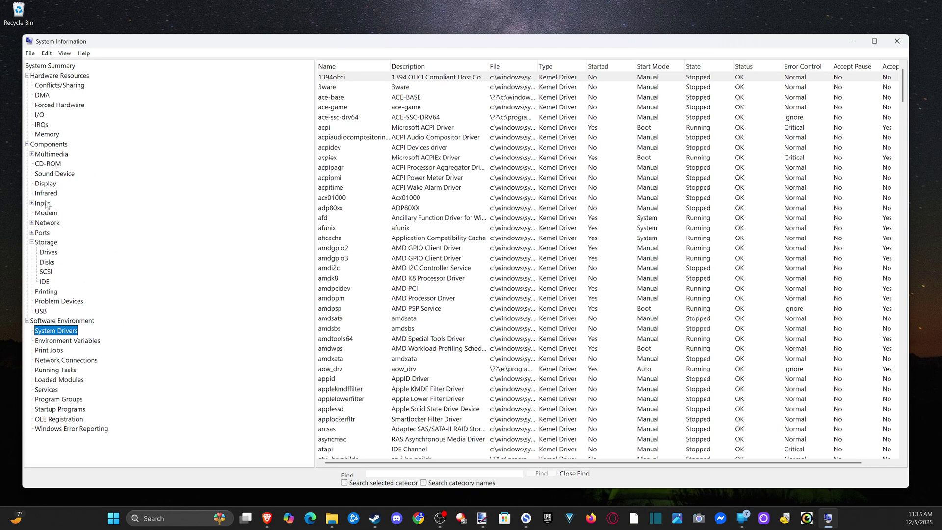
click(46, 184)
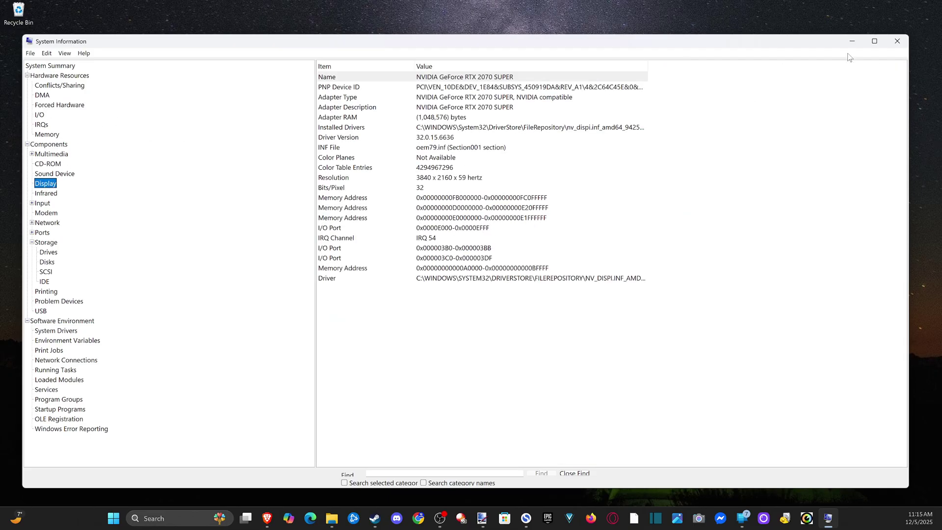
click(897, 41)
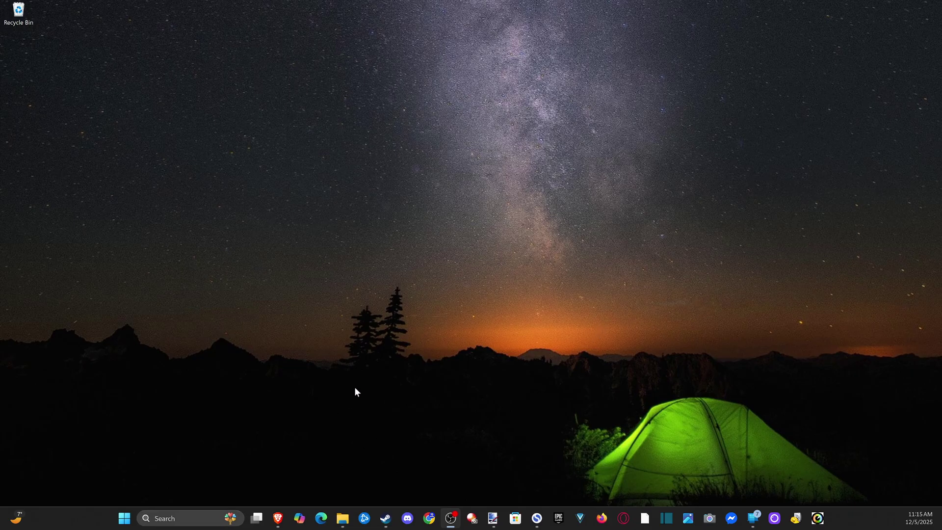
Launch CPU-Z from a 'cpu' search and center its window on screen
click(169, 518)
text(cpu)
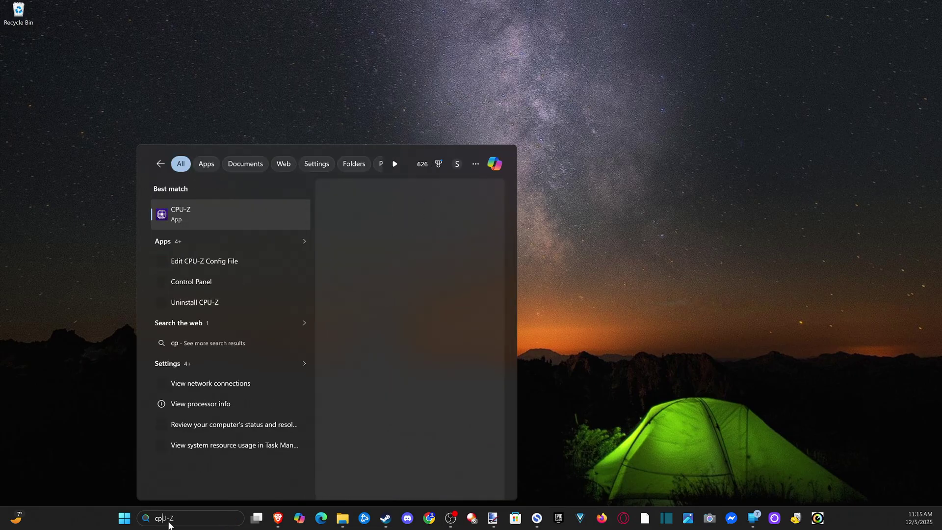
click(187, 215)
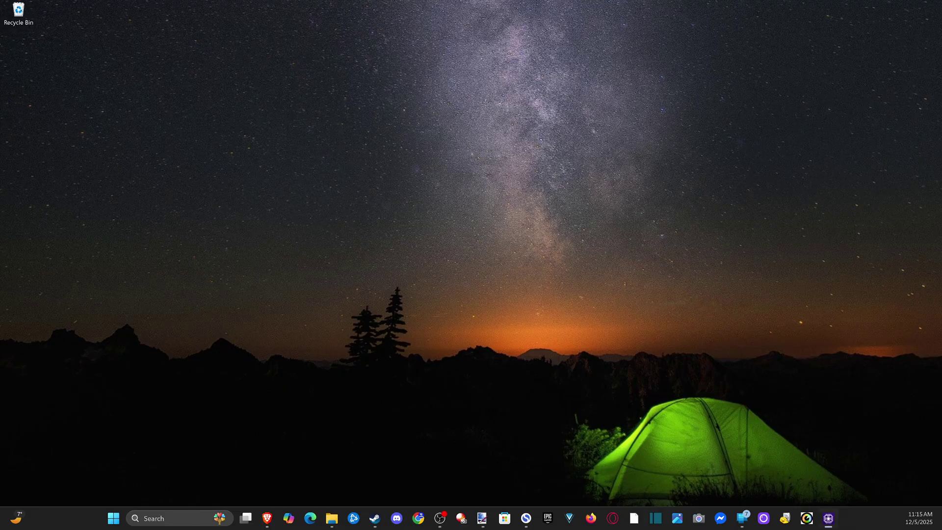
drag(273, 157, 460, 155)
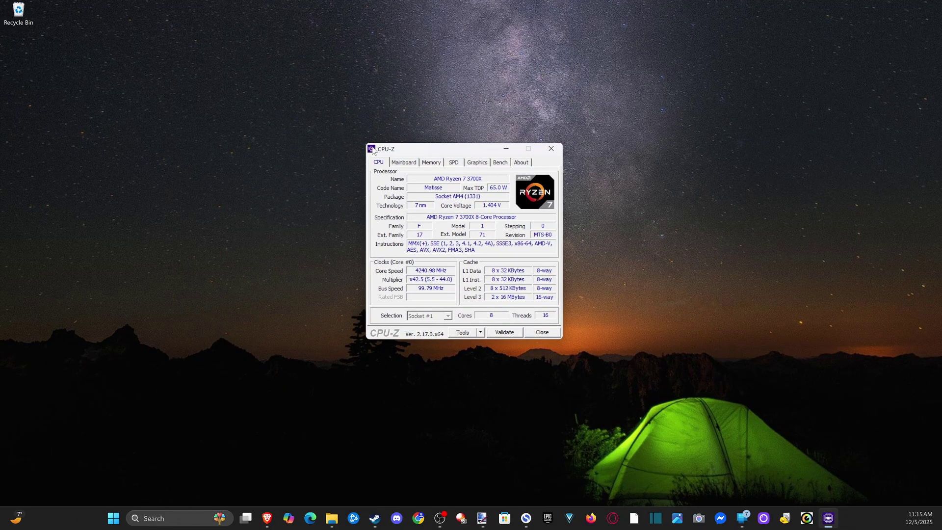
click(267, 518)
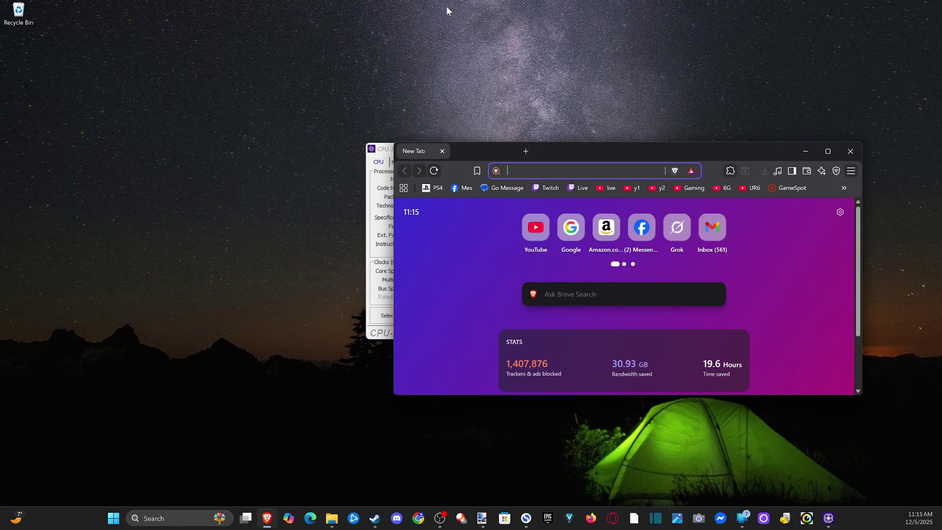
text(g)
key(Return)
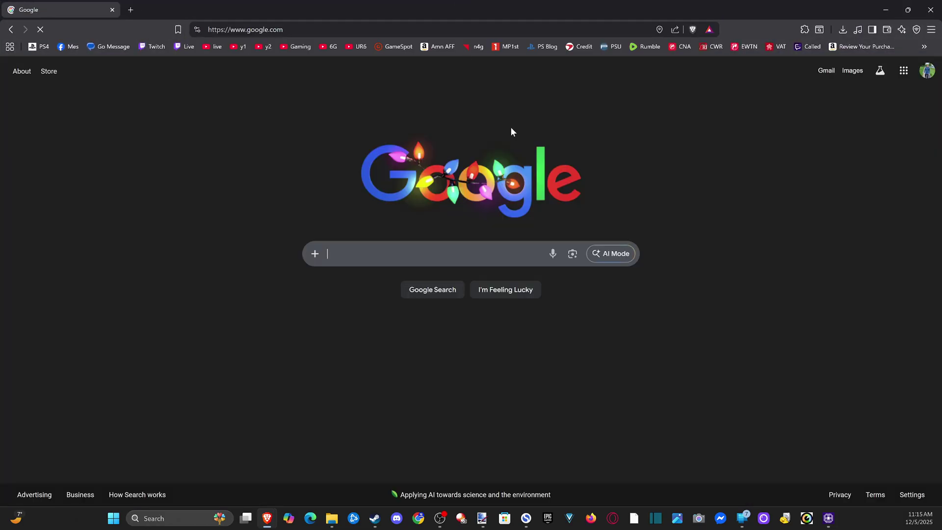
text(CPUID)
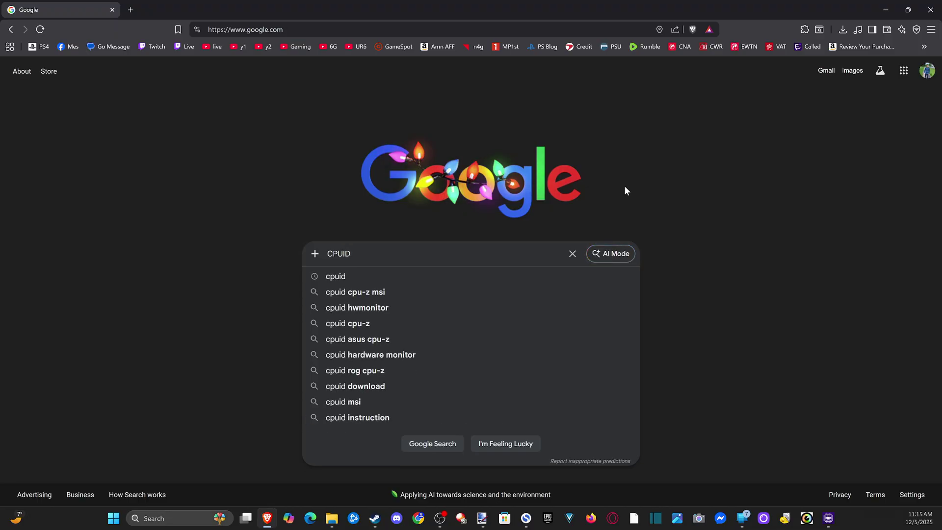
key(Return)
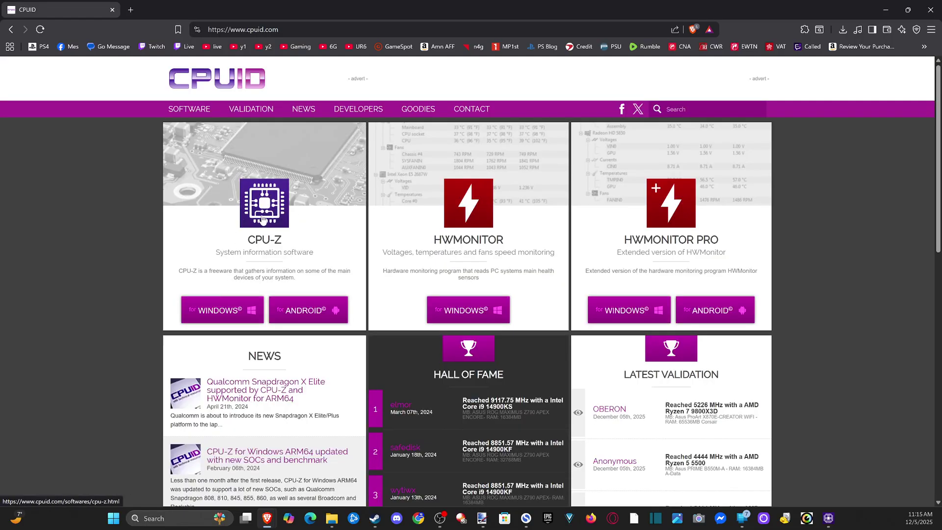
click(189, 30)
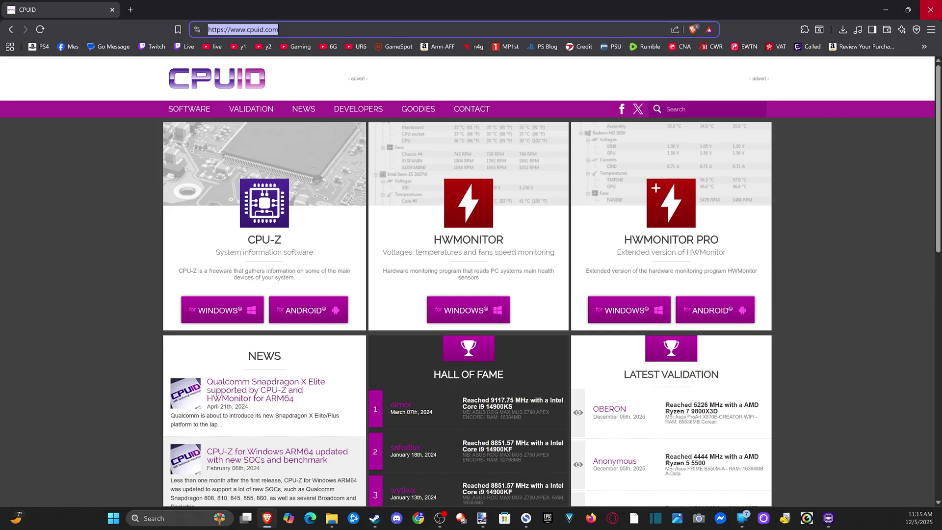
Close the browser, review CPU-Z's Mainboard and CPU tabs, then show Memory: DDR4, 48 GBytes, dual channel
click(927, 9)
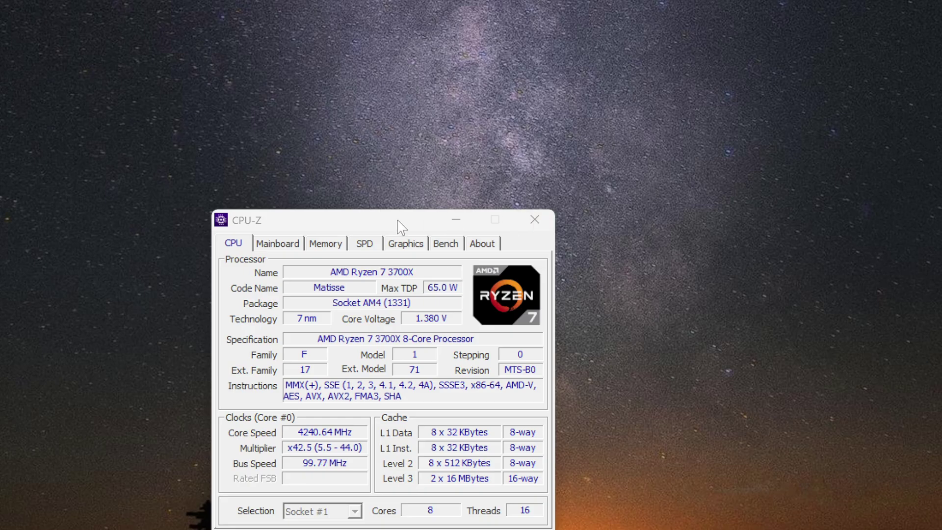
drag(460, 161, 475, 145)
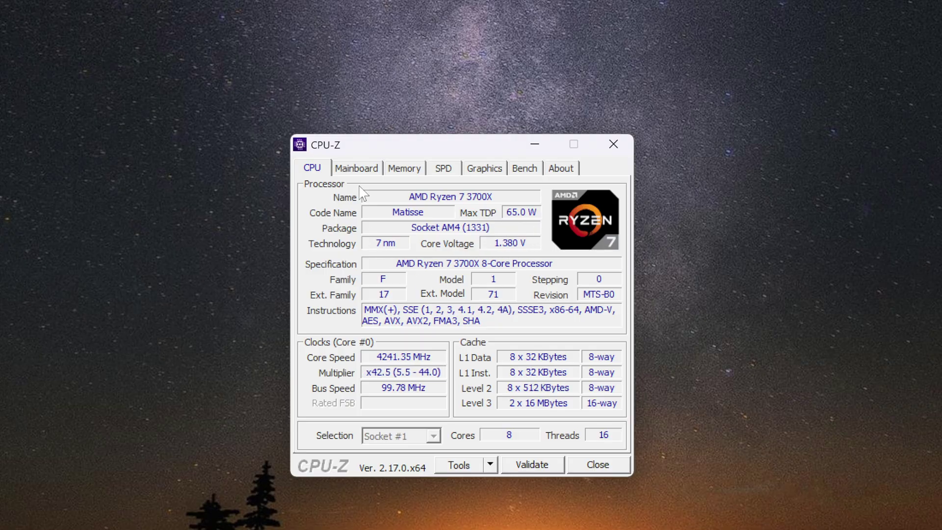
click(366, 168)
click(317, 170)
click(366, 168)
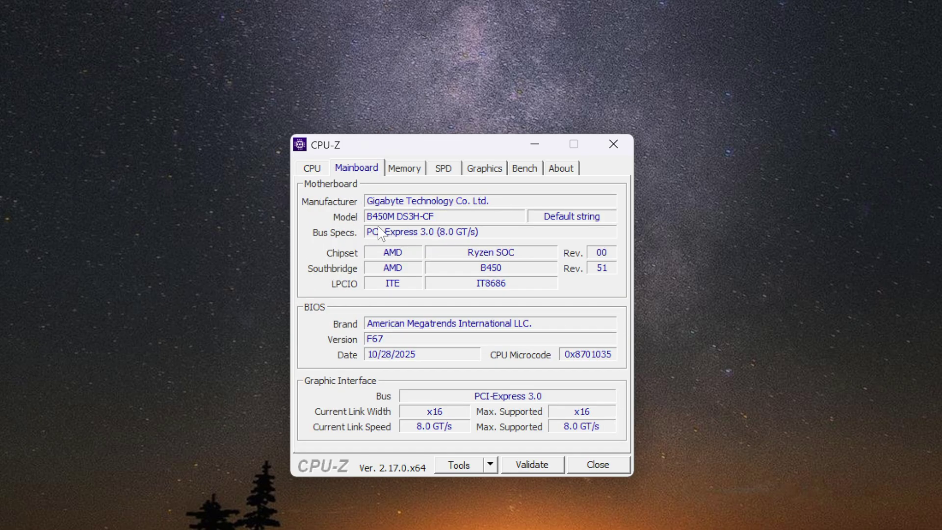
click(419, 172)
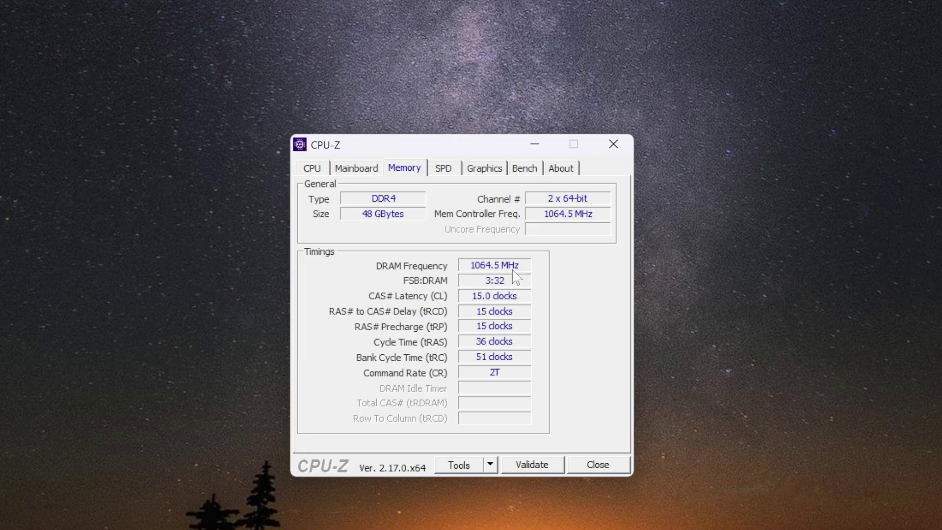
Check the SPD details for memory Slot #3 and Slot #2, then view the ZOTAC RTX 2070 SUPER graphics details
click(442, 168)
click(343, 203)
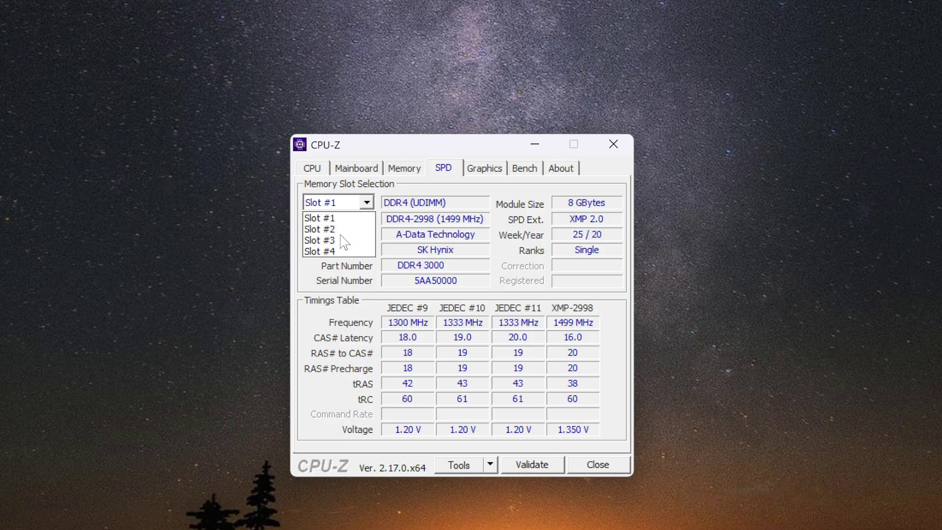
click(343, 238)
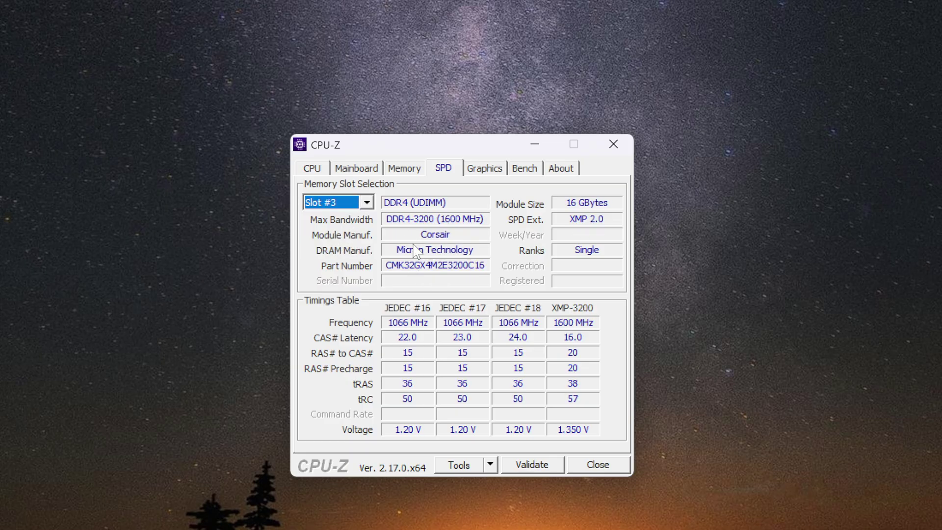
click(360, 201)
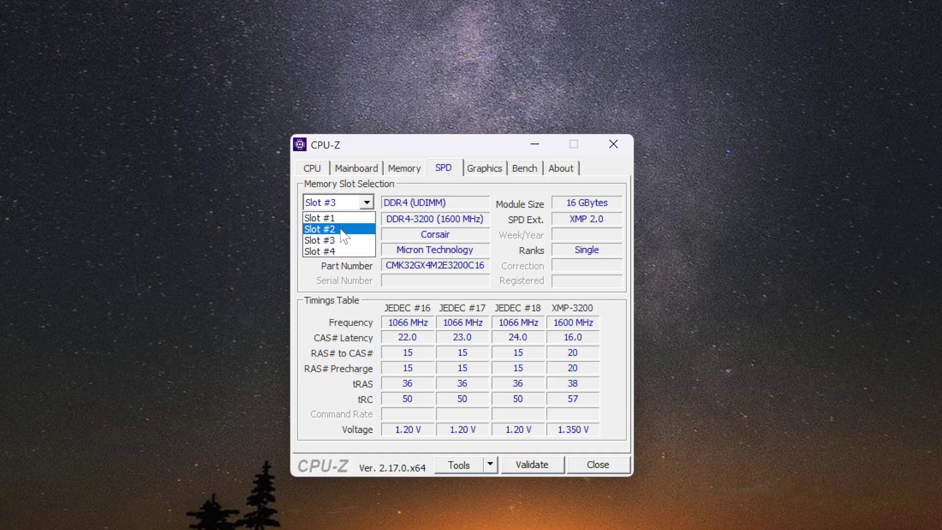
click(338, 226)
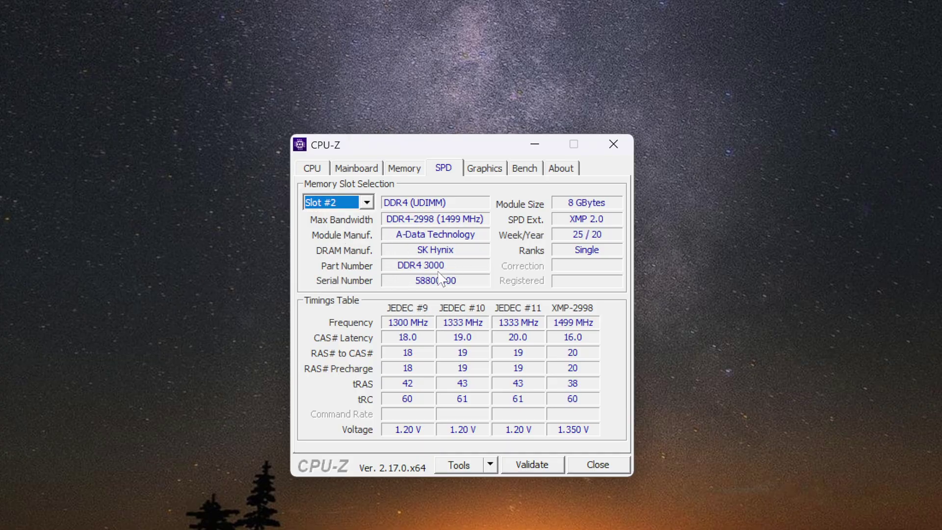
click(485, 169)
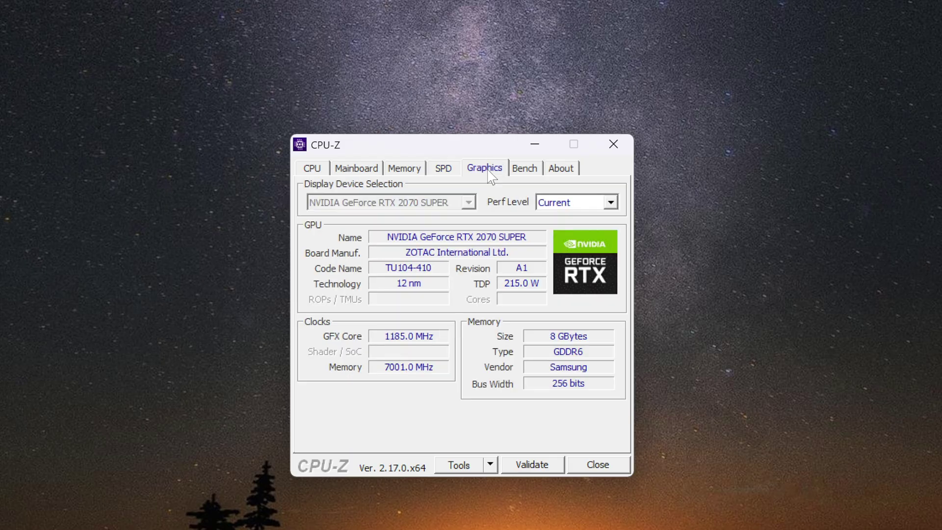